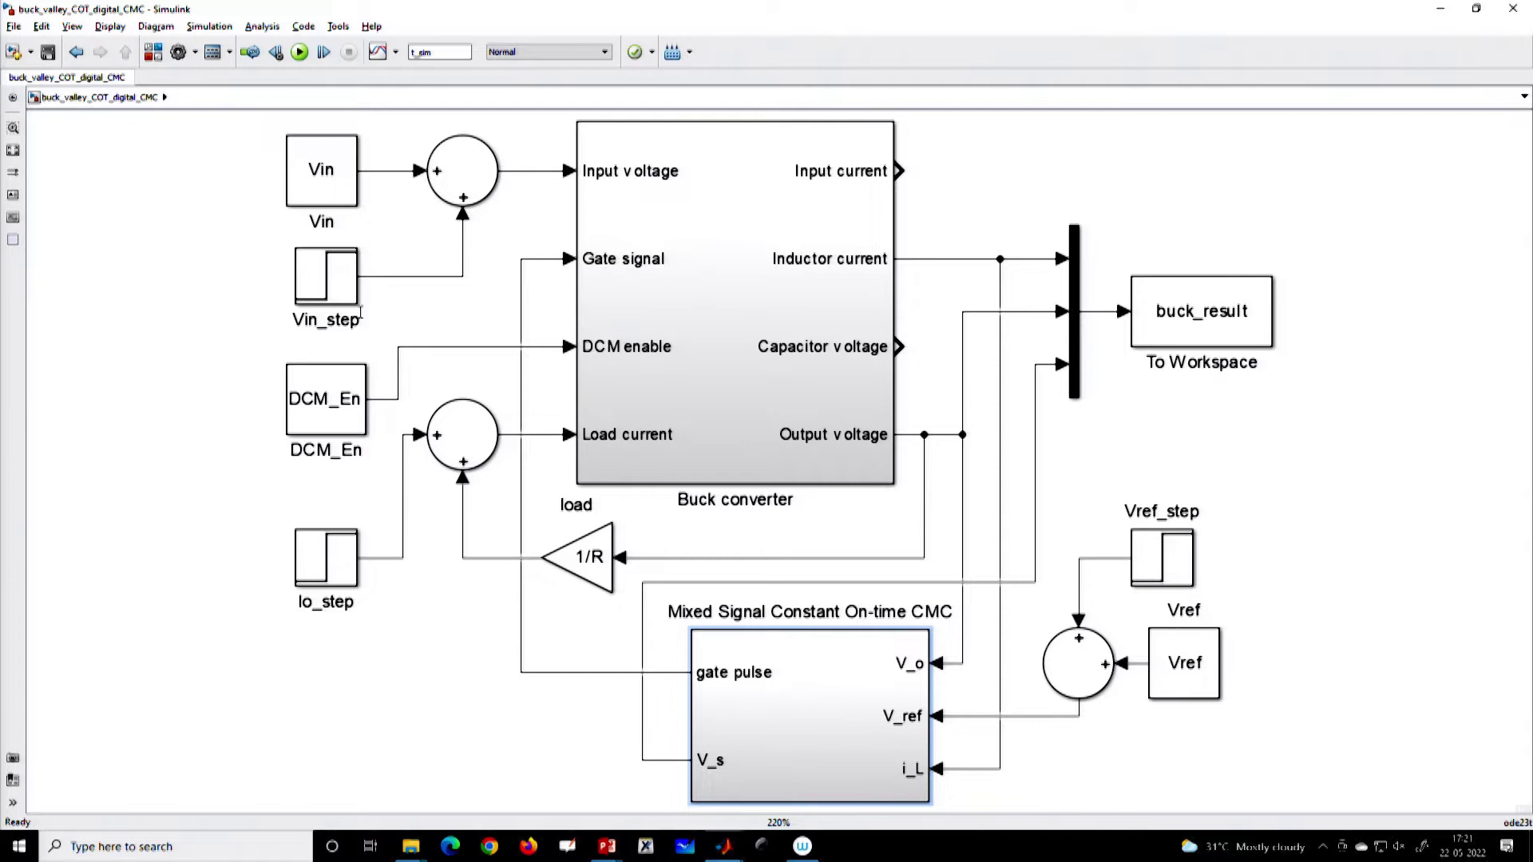
# Open the Mixed Signal Constant On-time CMC subsystem, inspect its PI Controller, then return to the CMC diagram
pyautogui.doubleClick(783, 734)
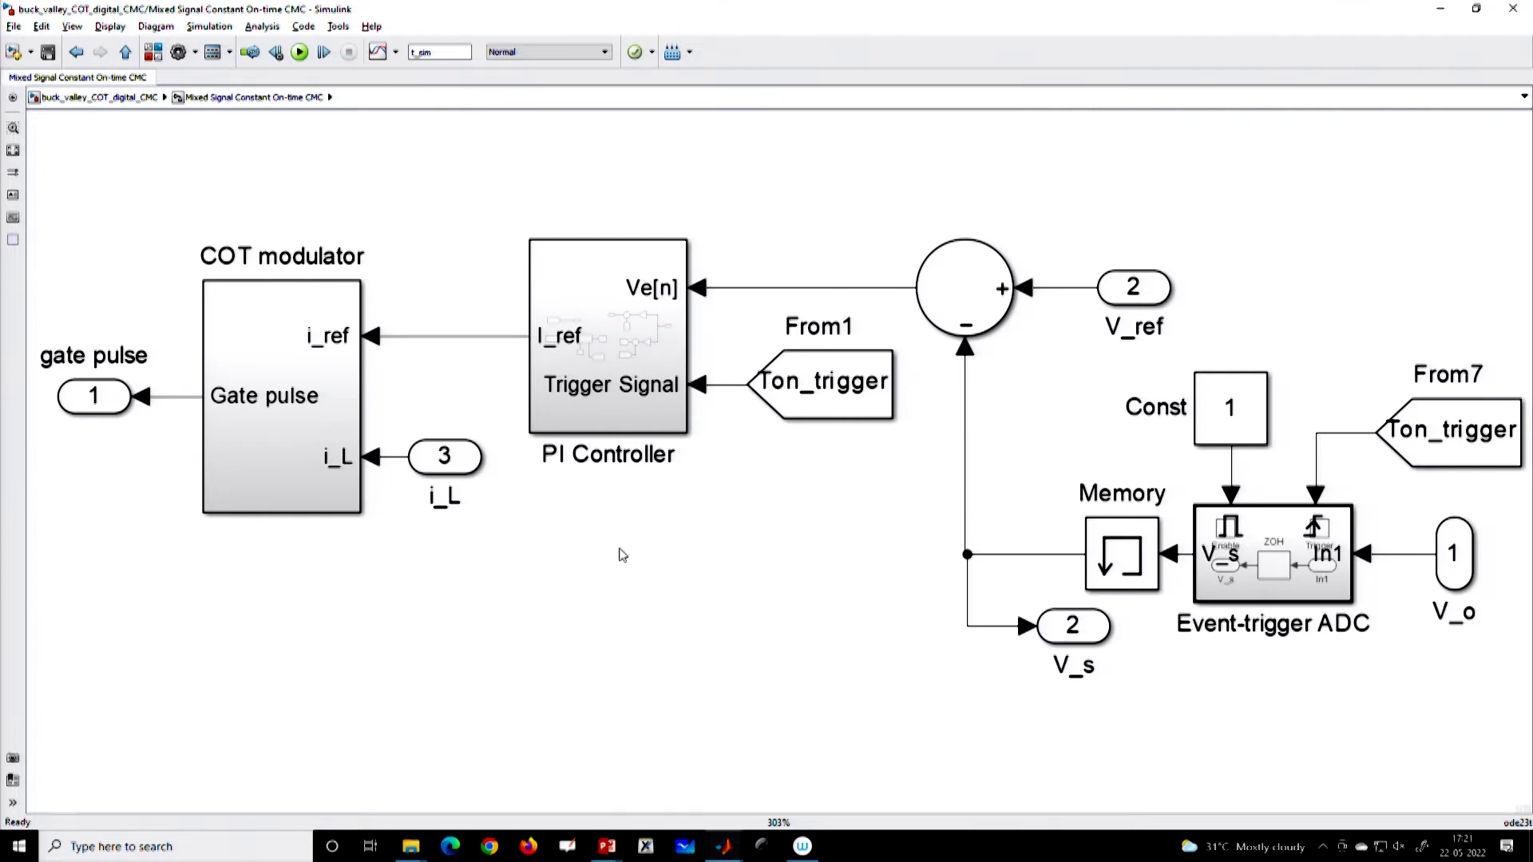
pyautogui.click(579, 368)
pyautogui.doubleClick(578, 368)
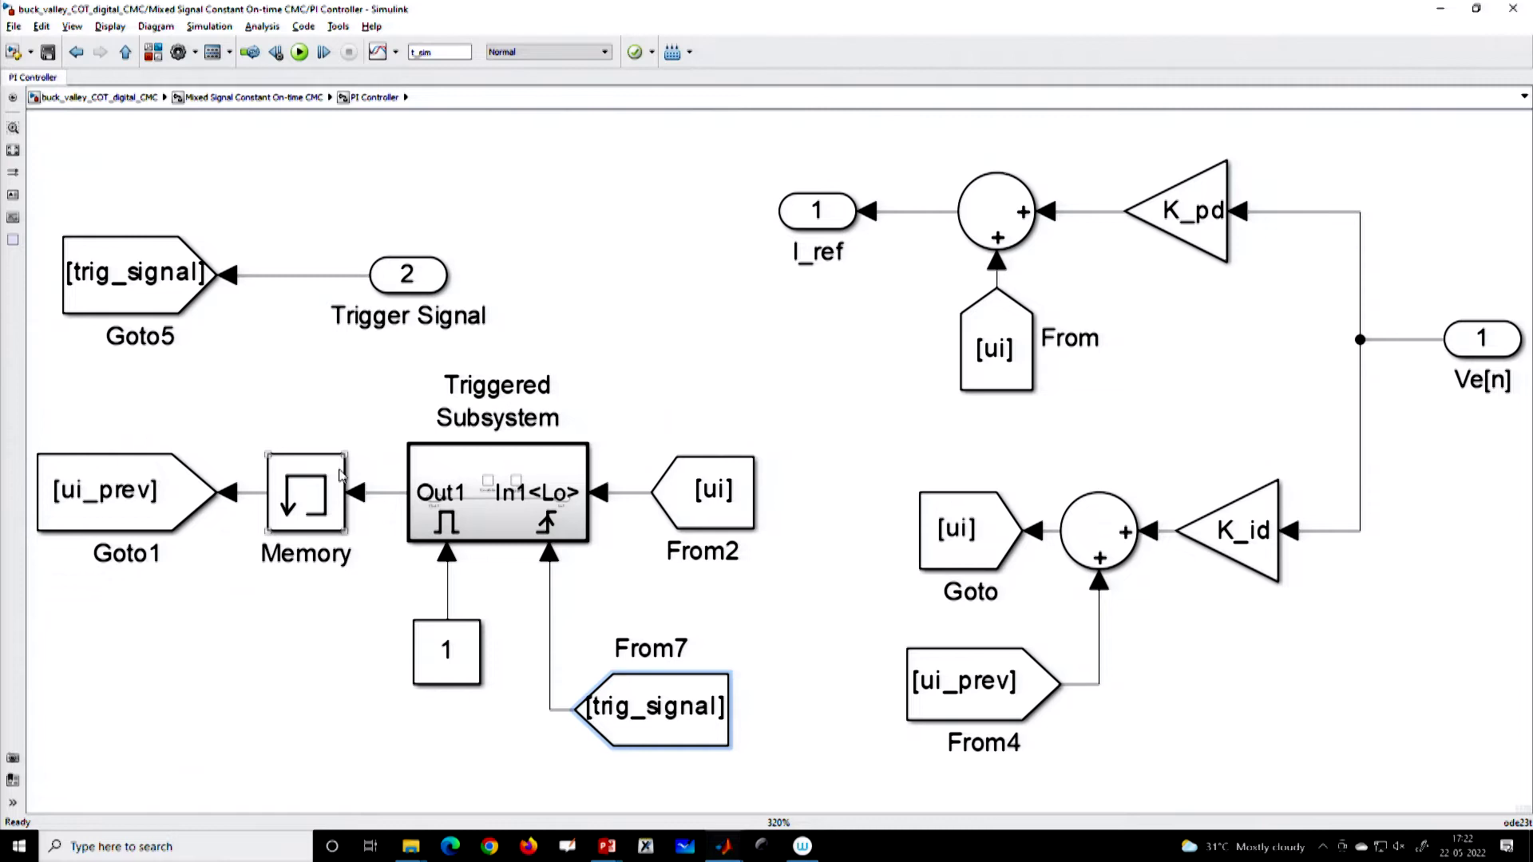
pyautogui.click(677, 713)
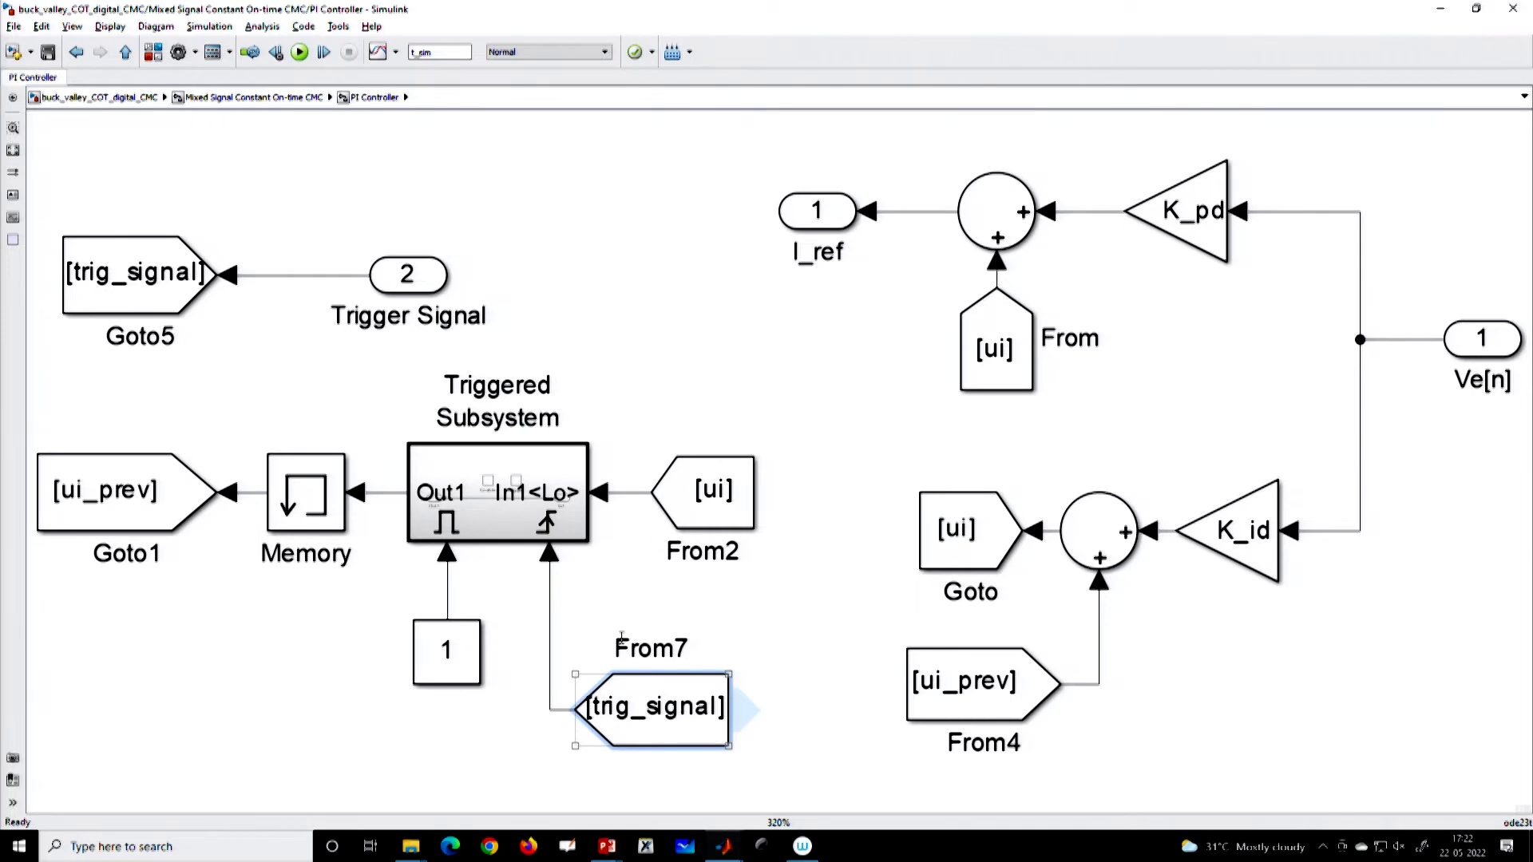
pyautogui.click(126, 54)
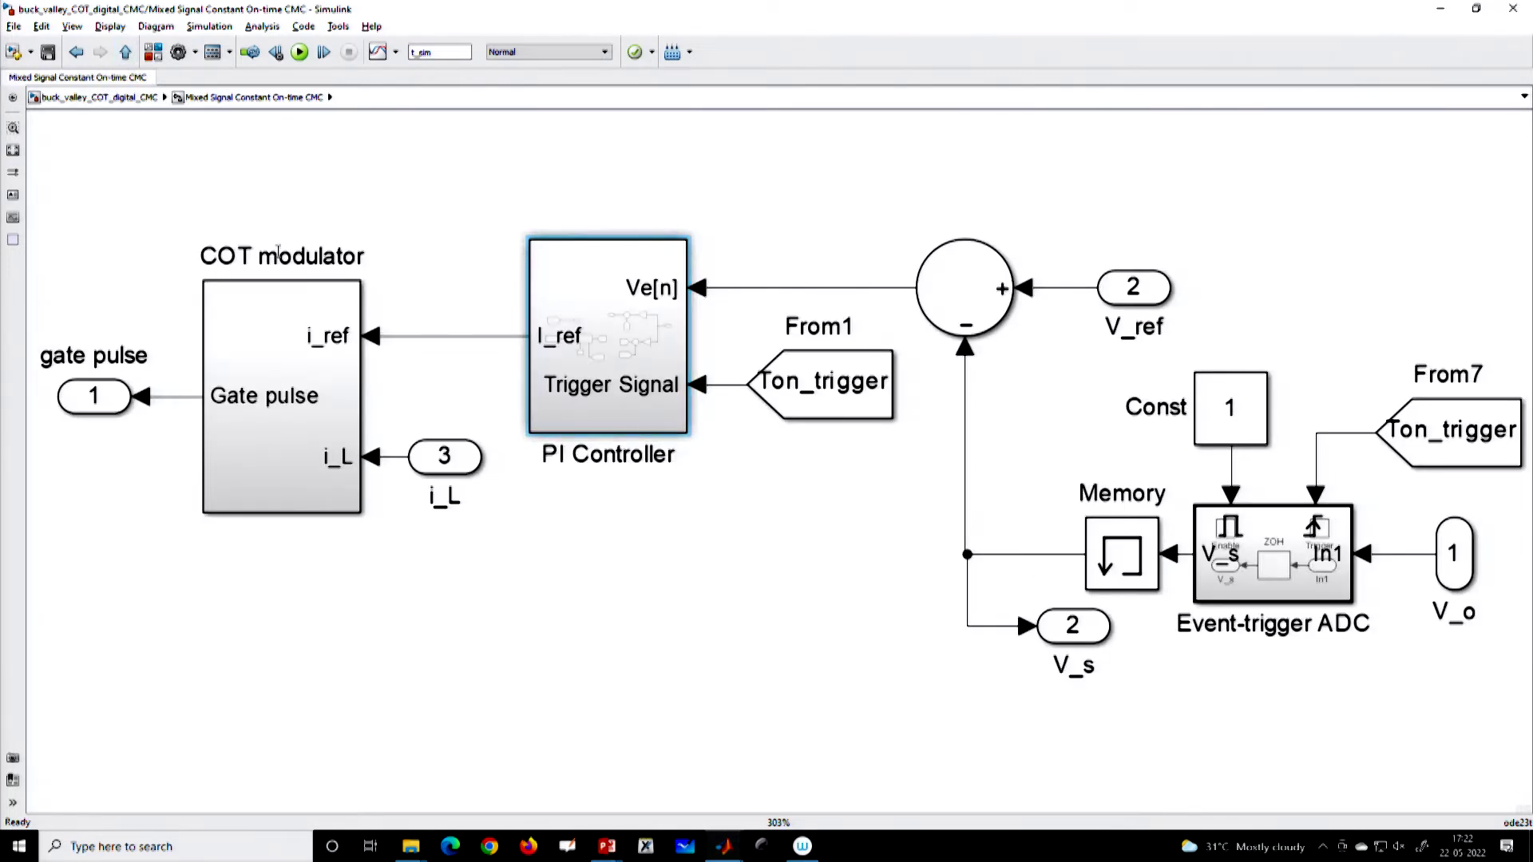
# Open the COT modulator and highlight its Edge Detector2, Goto5 Ton_trigger and Monostable blocks
pyautogui.doubleClick(268, 462)
pyautogui.click(269, 462)
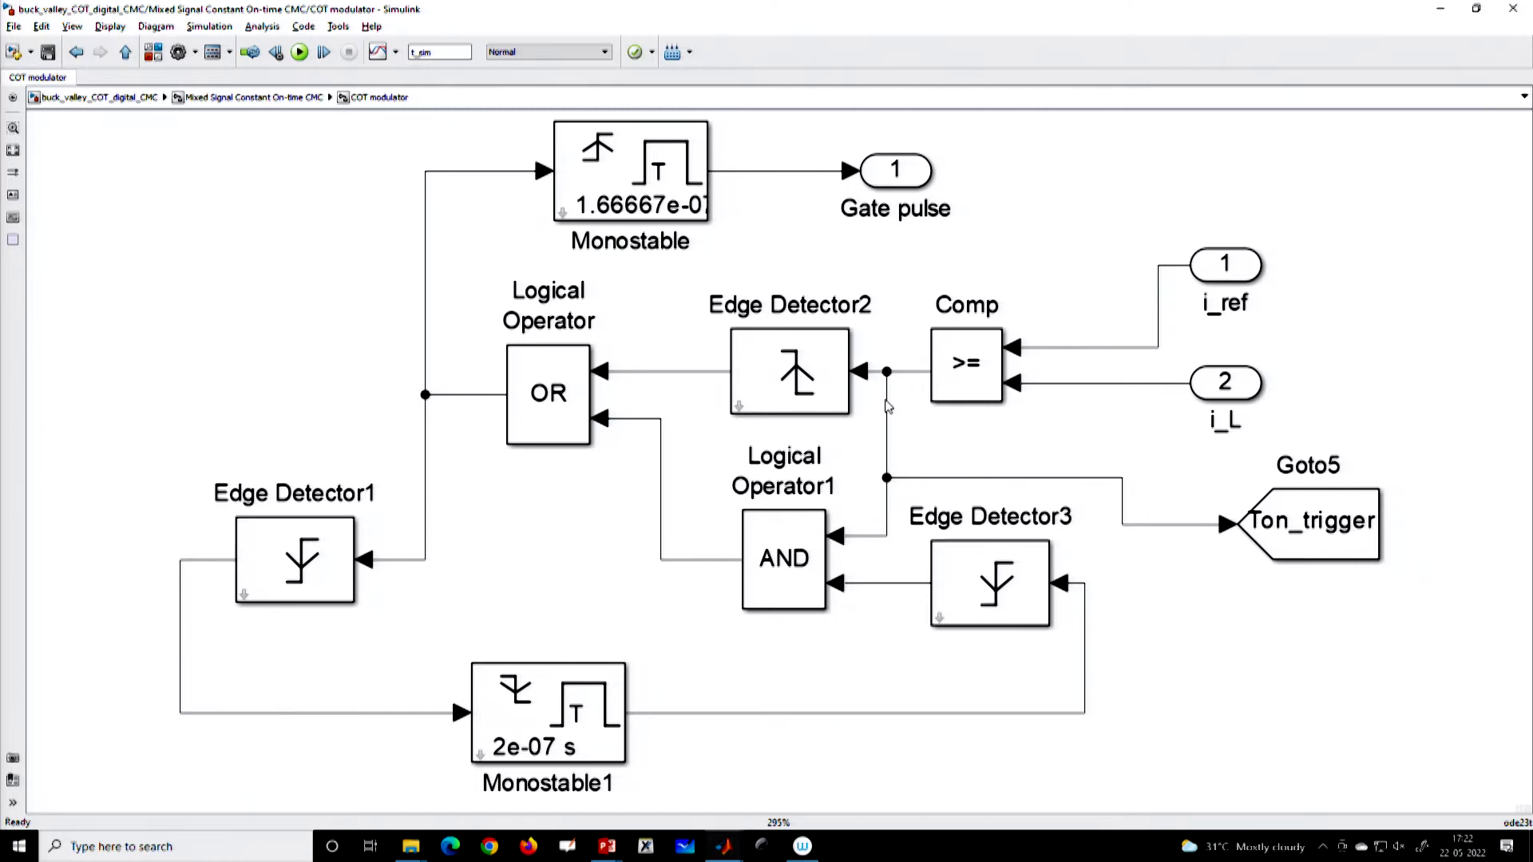
pyautogui.click(779, 390)
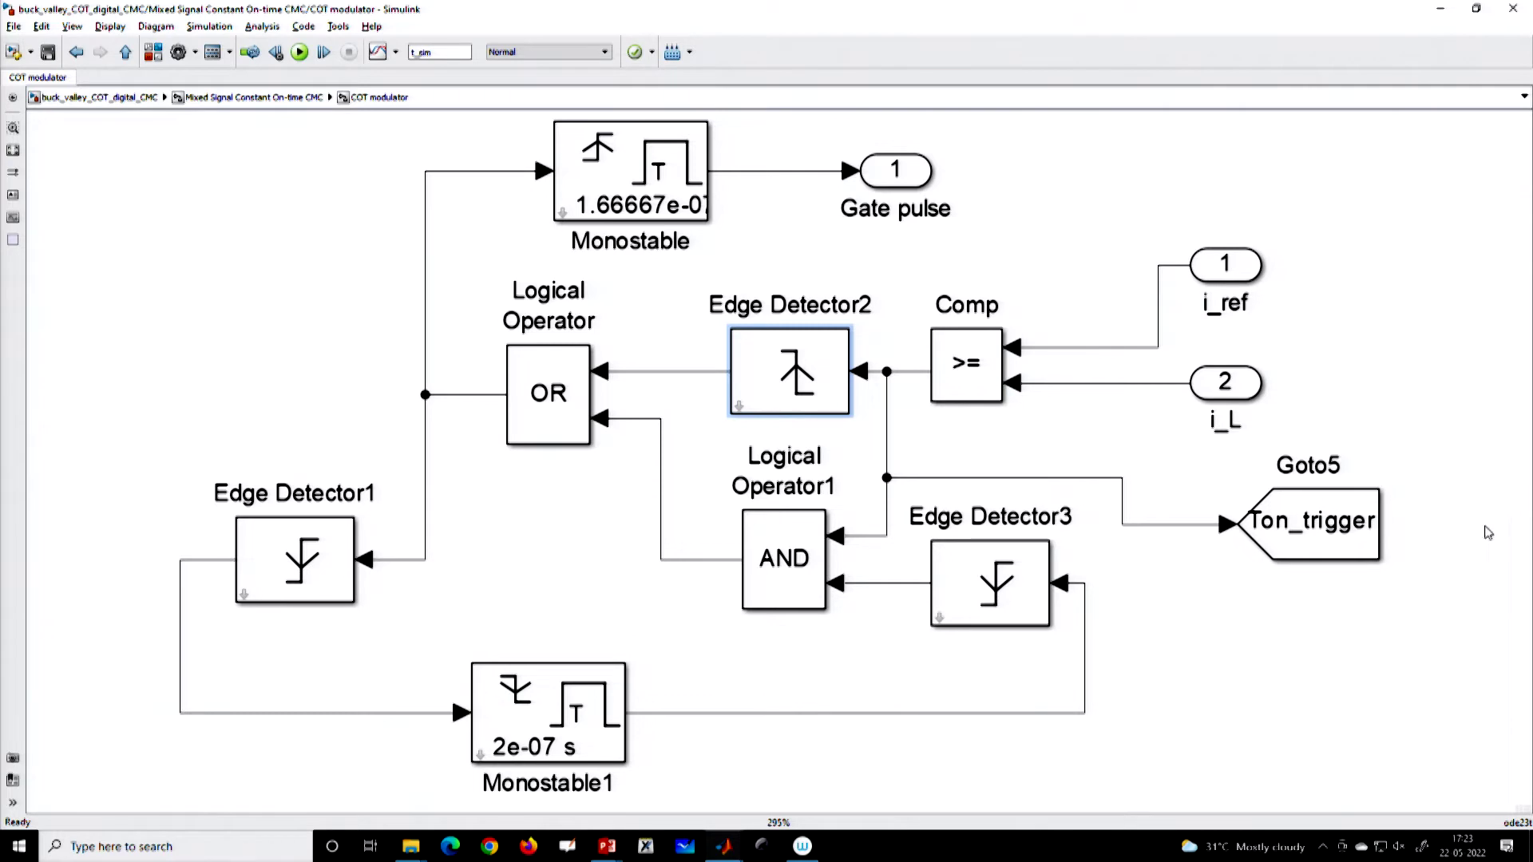
pyautogui.click(1297, 526)
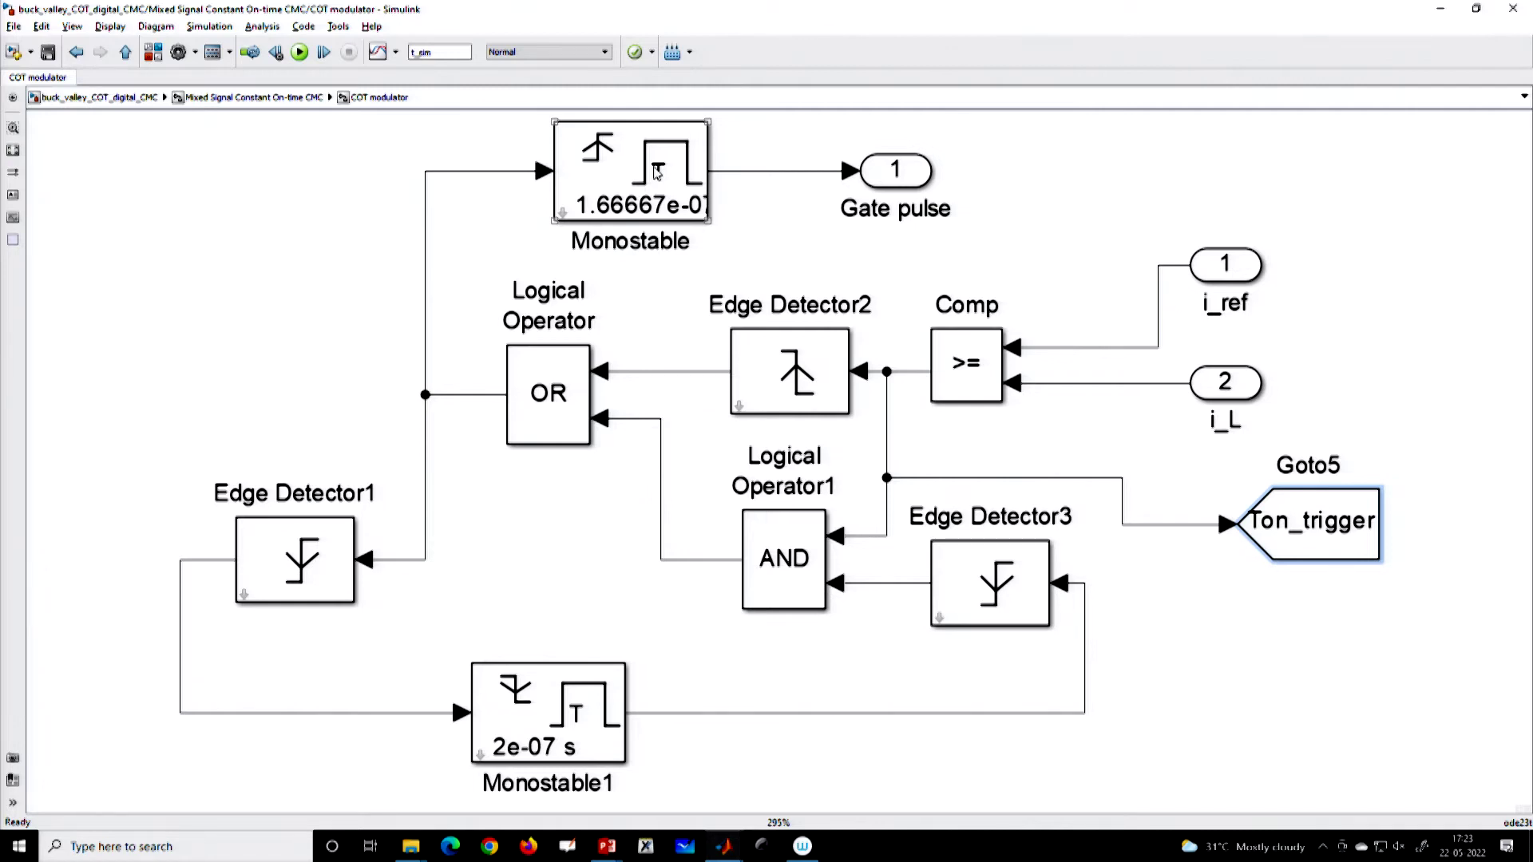
pyautogui.click(551, 126)
pyautogui.click(1239, 559)
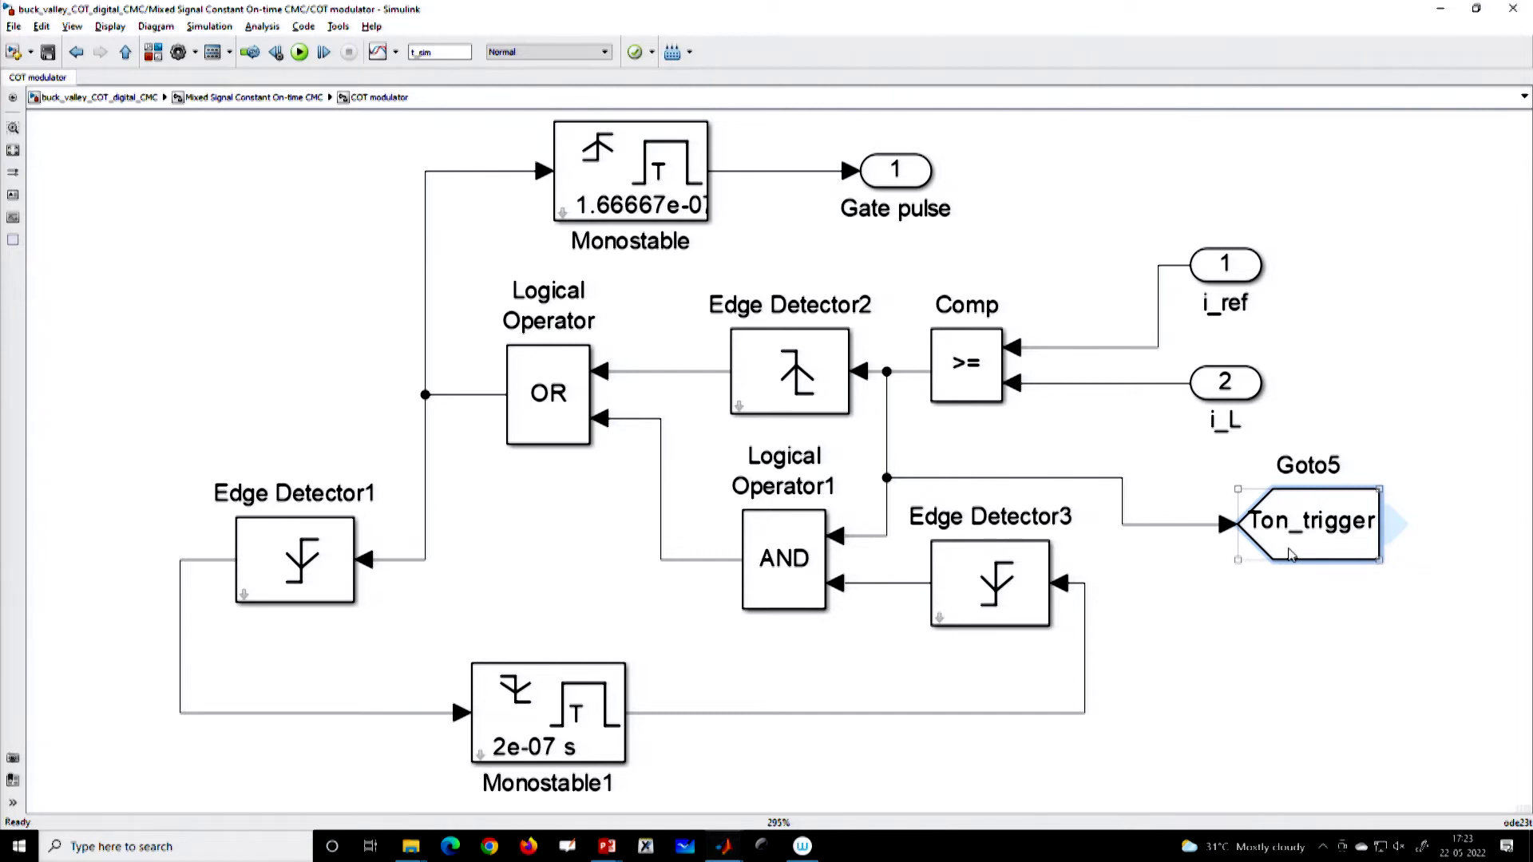
pyautogui.click(592, 173)
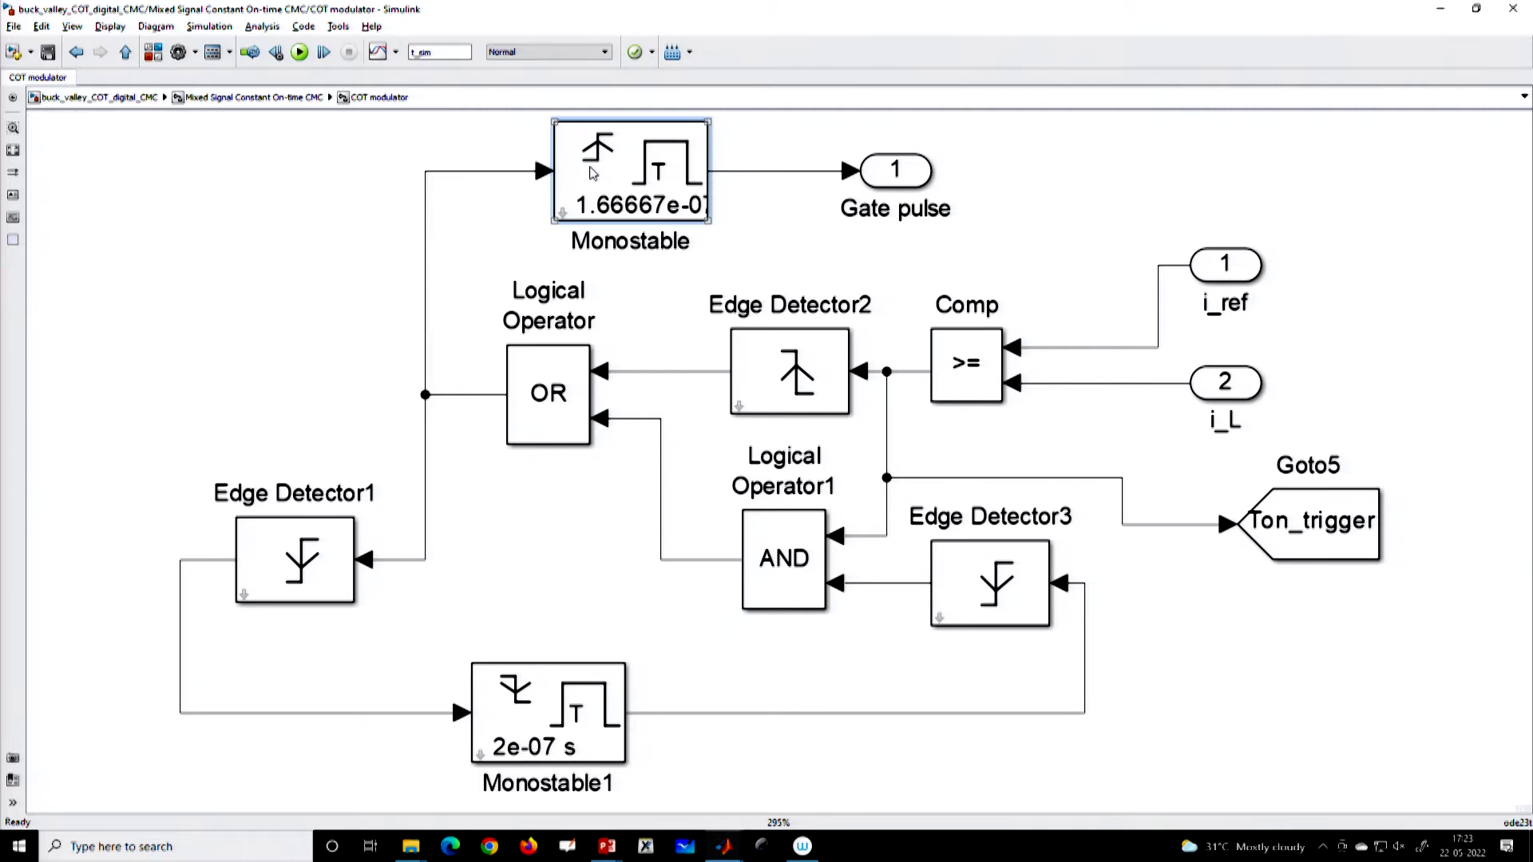
# Go up from the COT modulator, look into the PI Controller, and return to the CMC diagram
pyautogui.click(127, 52)
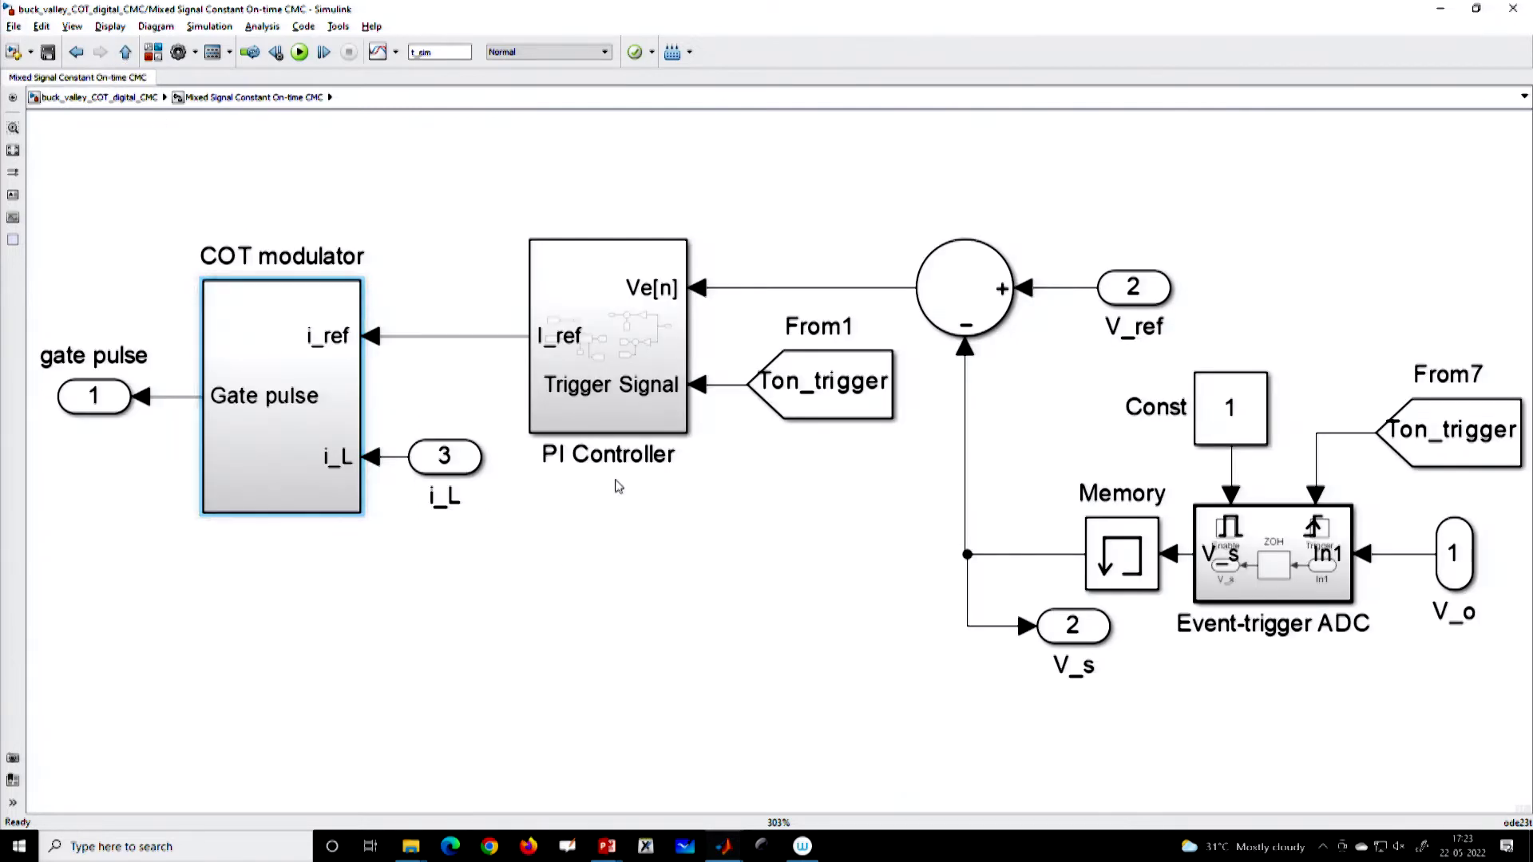
pyautogui.doubleClick(598, 391)
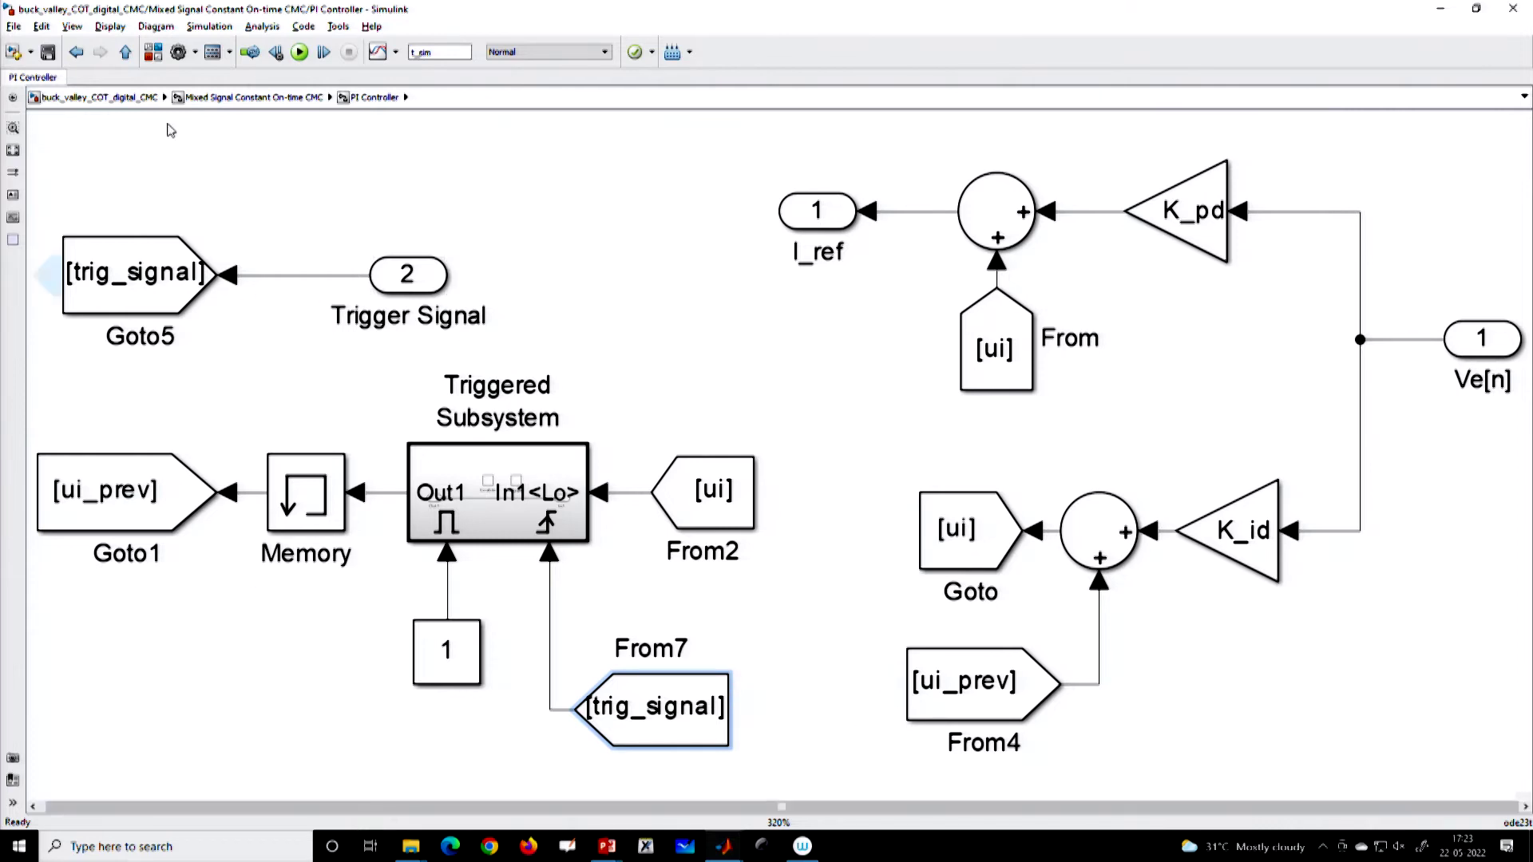
pyautogui.click(125, 53)
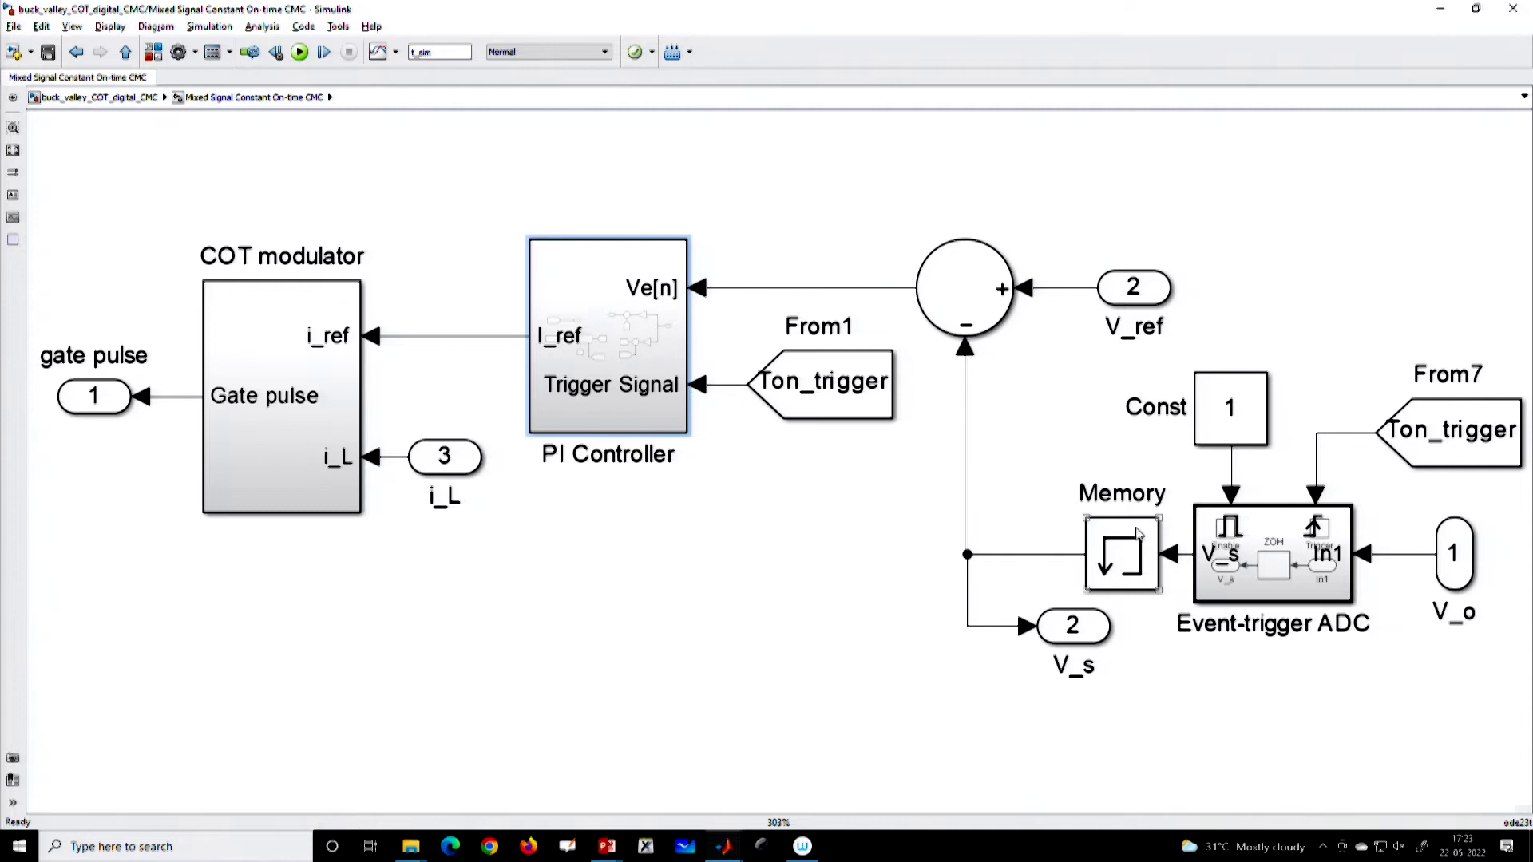
# Outline the Memory/Const/ADC area, the PI Controller, and the COT modulator with its signals
pyautogui.moveTo(1084, 411); pyautogui.dragTo(1466, 697)
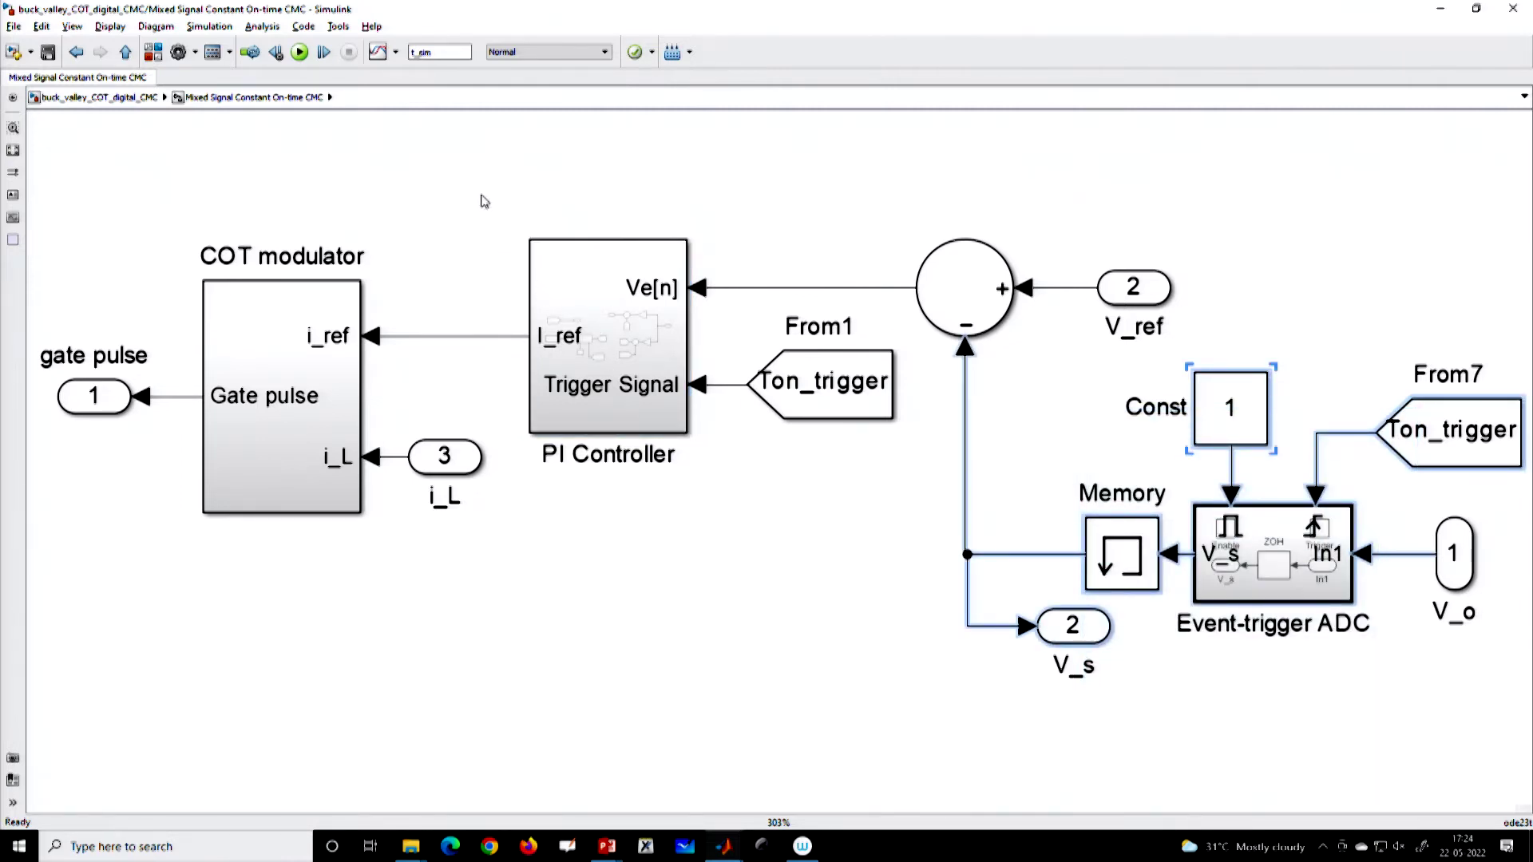
pyautogui.moveTo(472, 183); pyautogui.dragTo(779, 586)
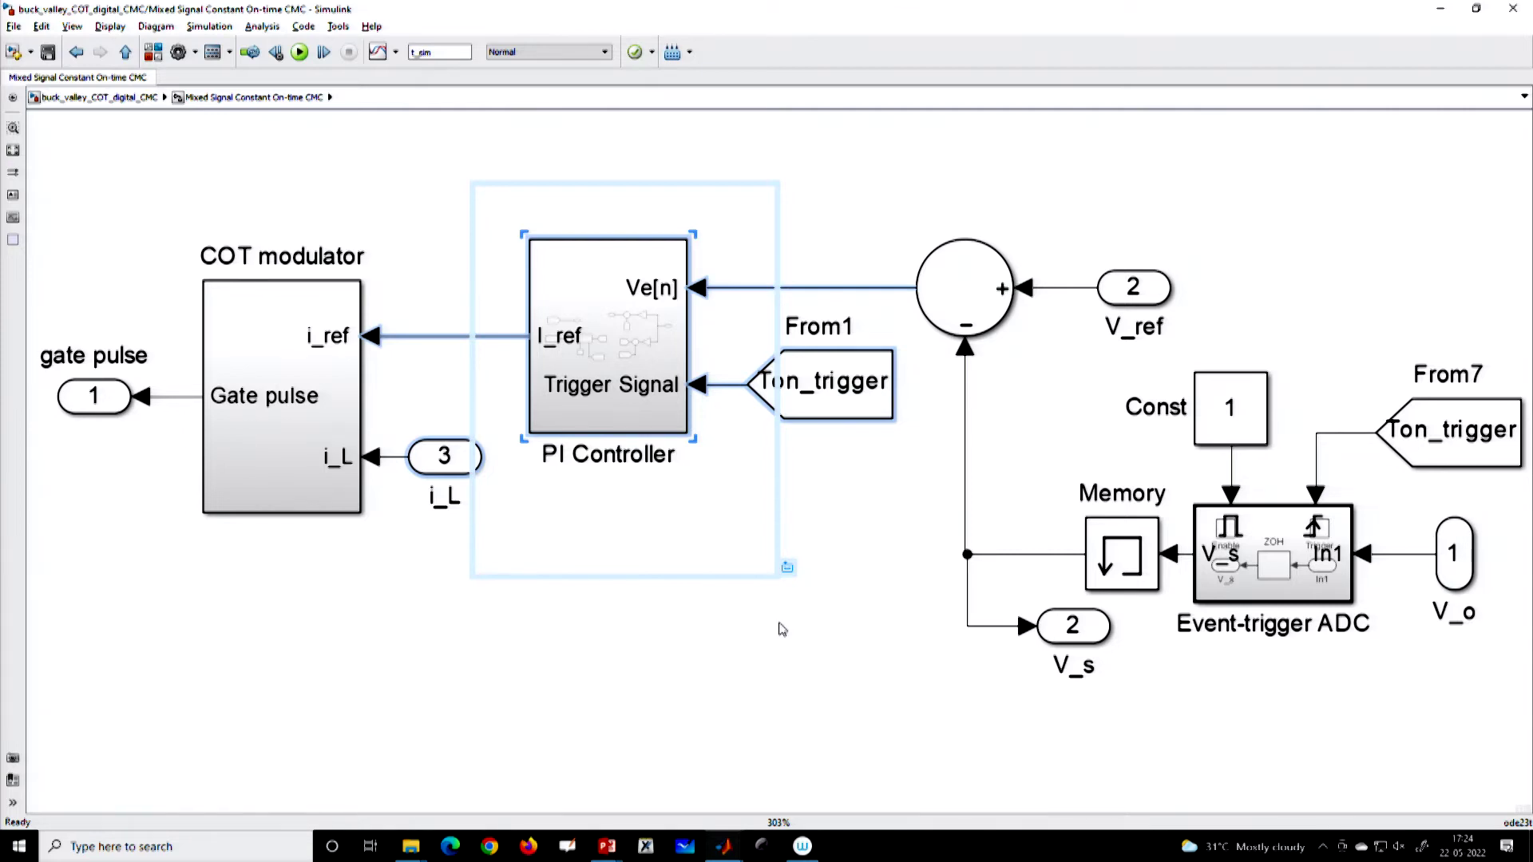
pyautogui.click(329, 481)
pyautogui.moveTo(124, 178); pyautogui.dragTo(503, 586)
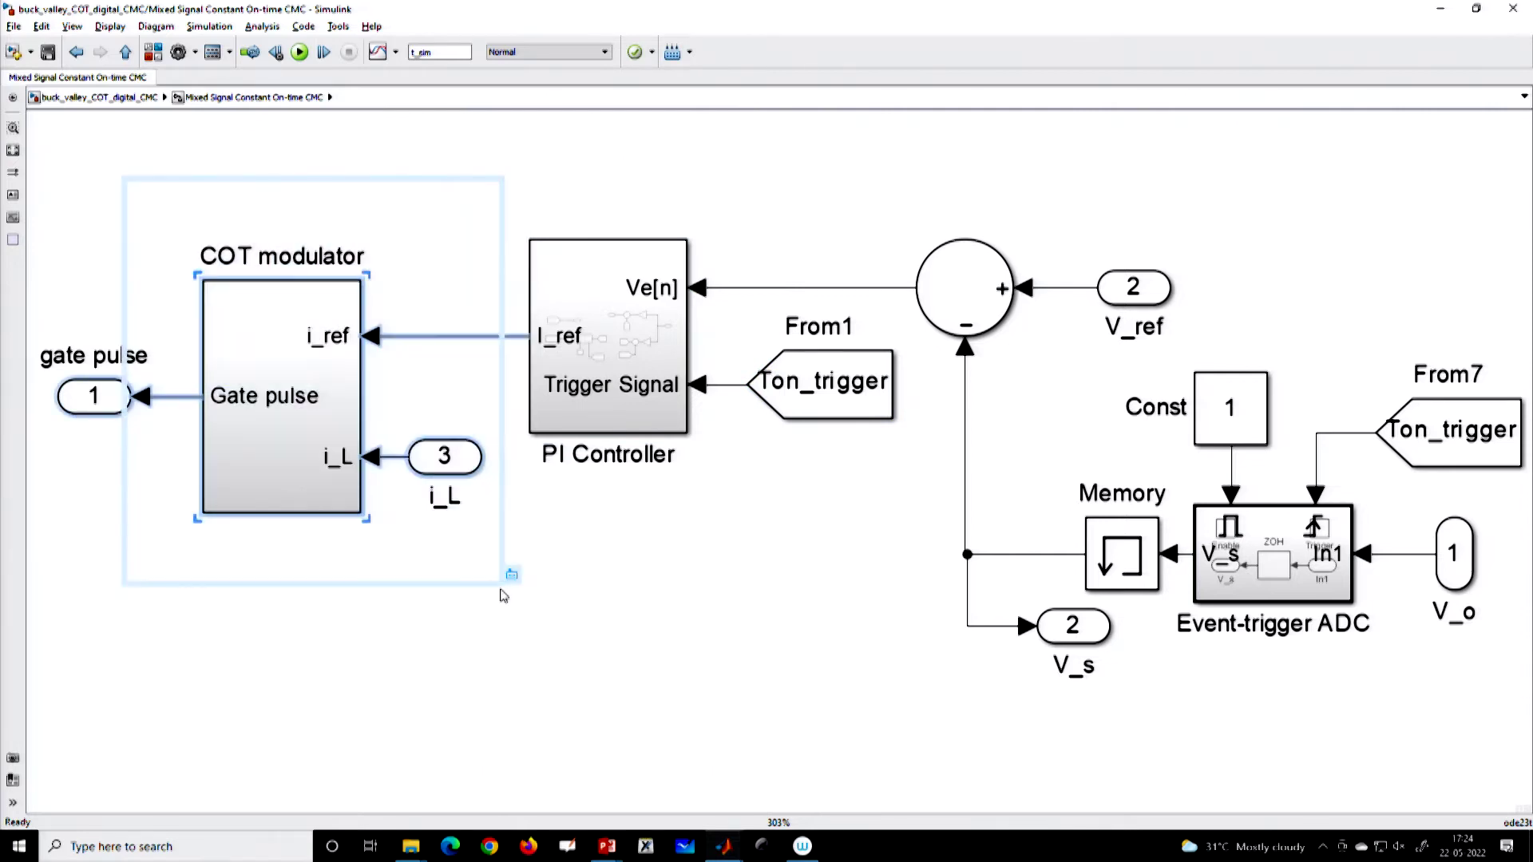
# Reopen the COT modulator to point out its i_L and i_ref inports, then revisit the PI Controller
pyautogui.doubleClick(296, 471)
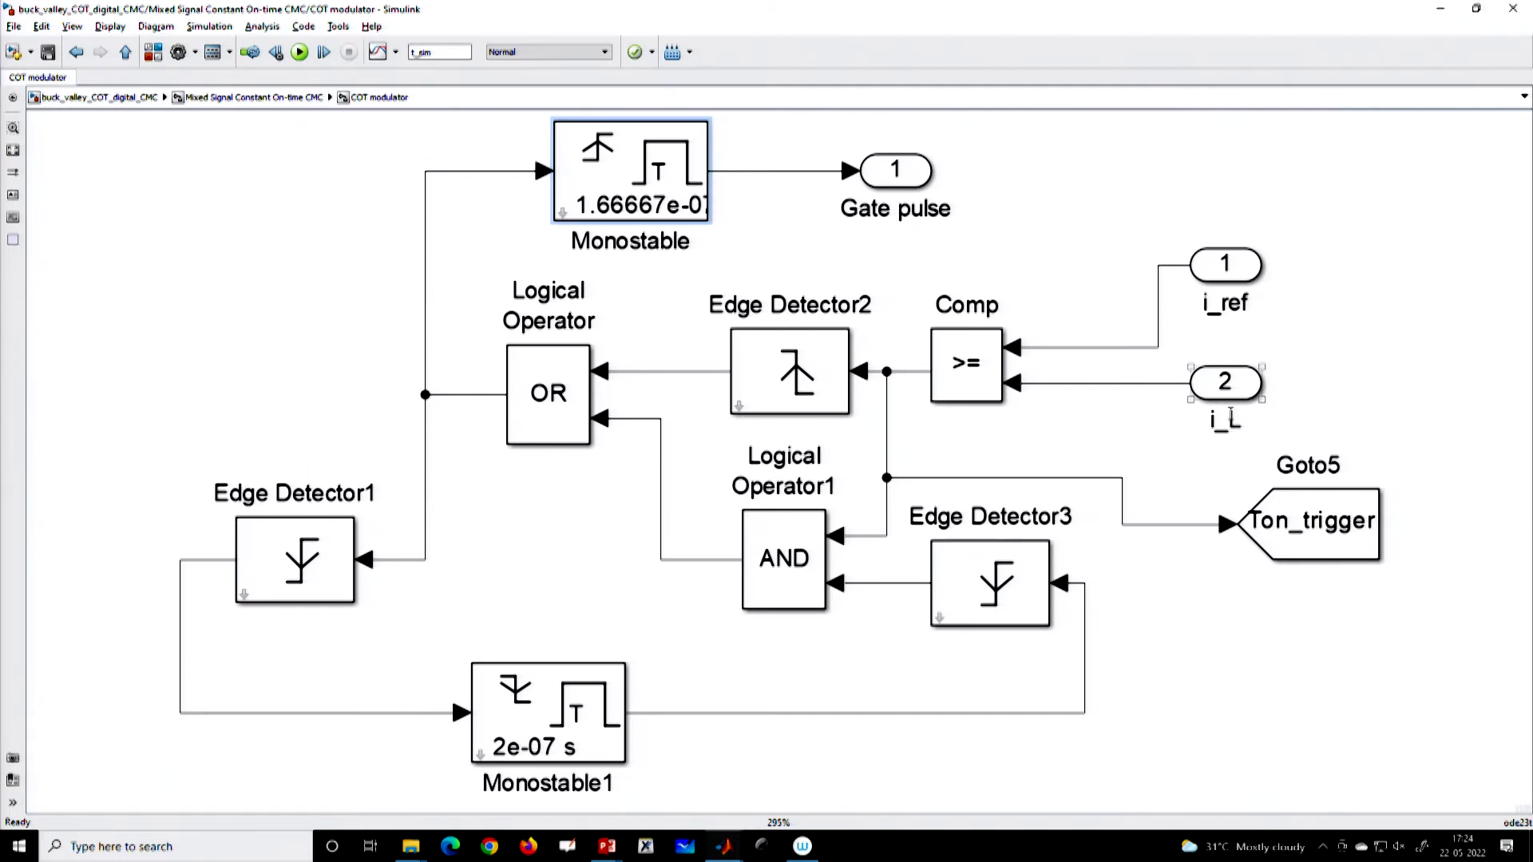
pyautogui.click(1230, 383)
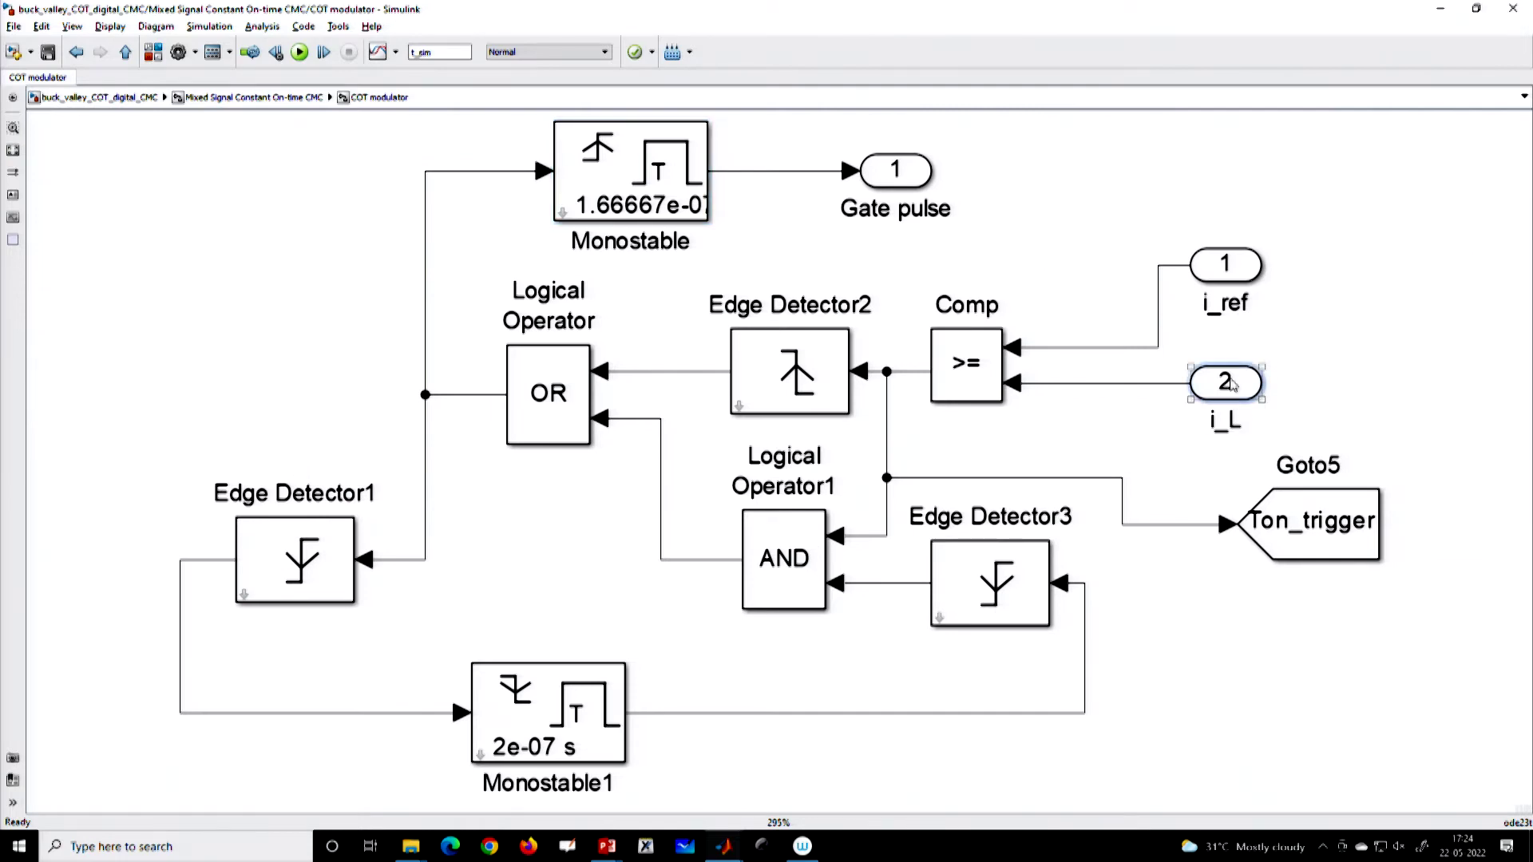
pyautogui.click(1225, 267)
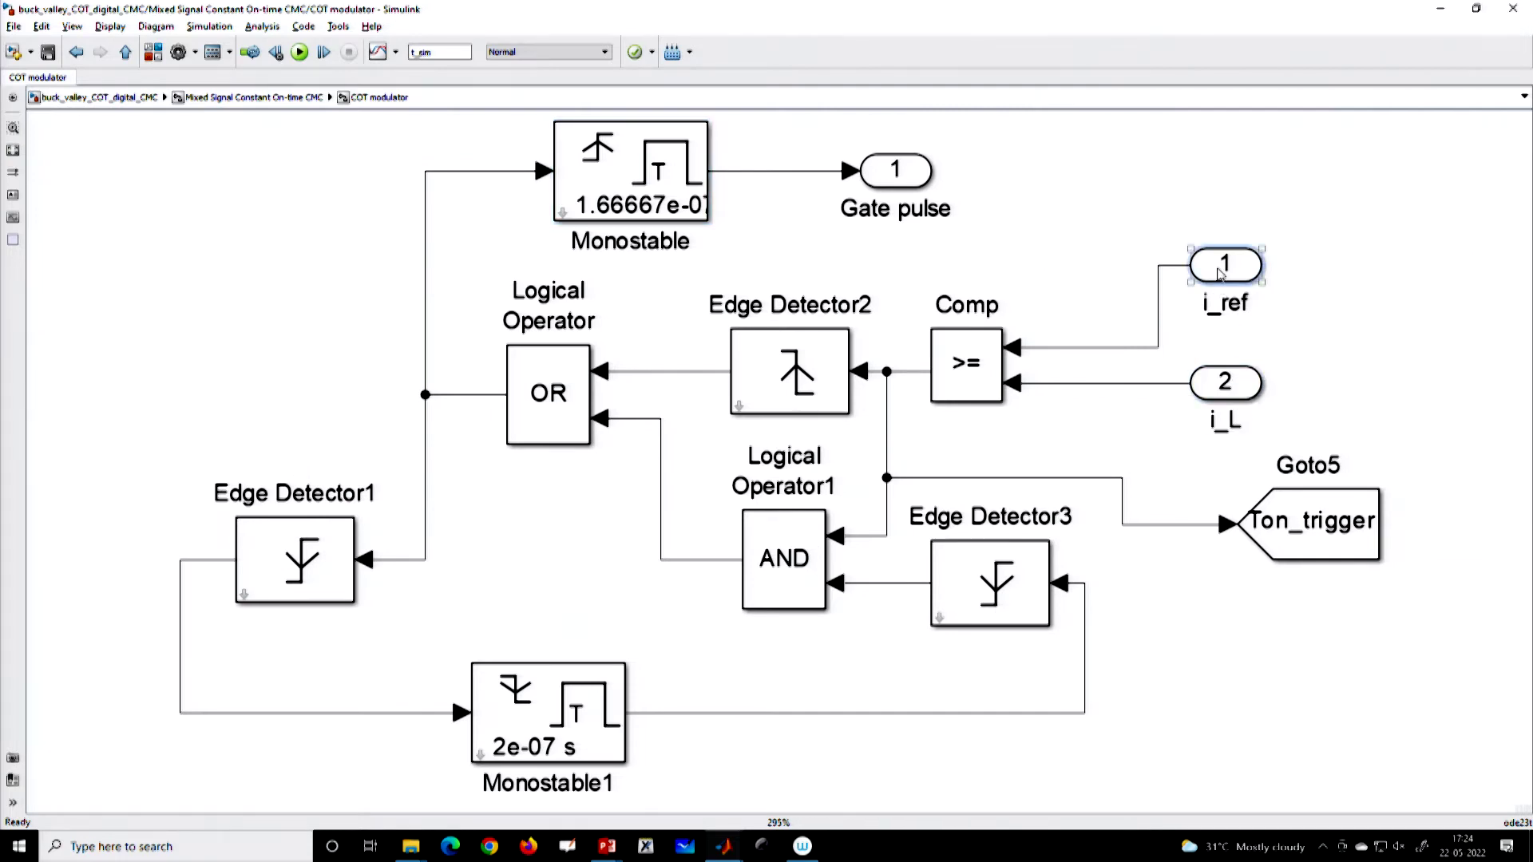
pyautogui.click(125, 52)
pyautogui.doubleClick(563, 345)
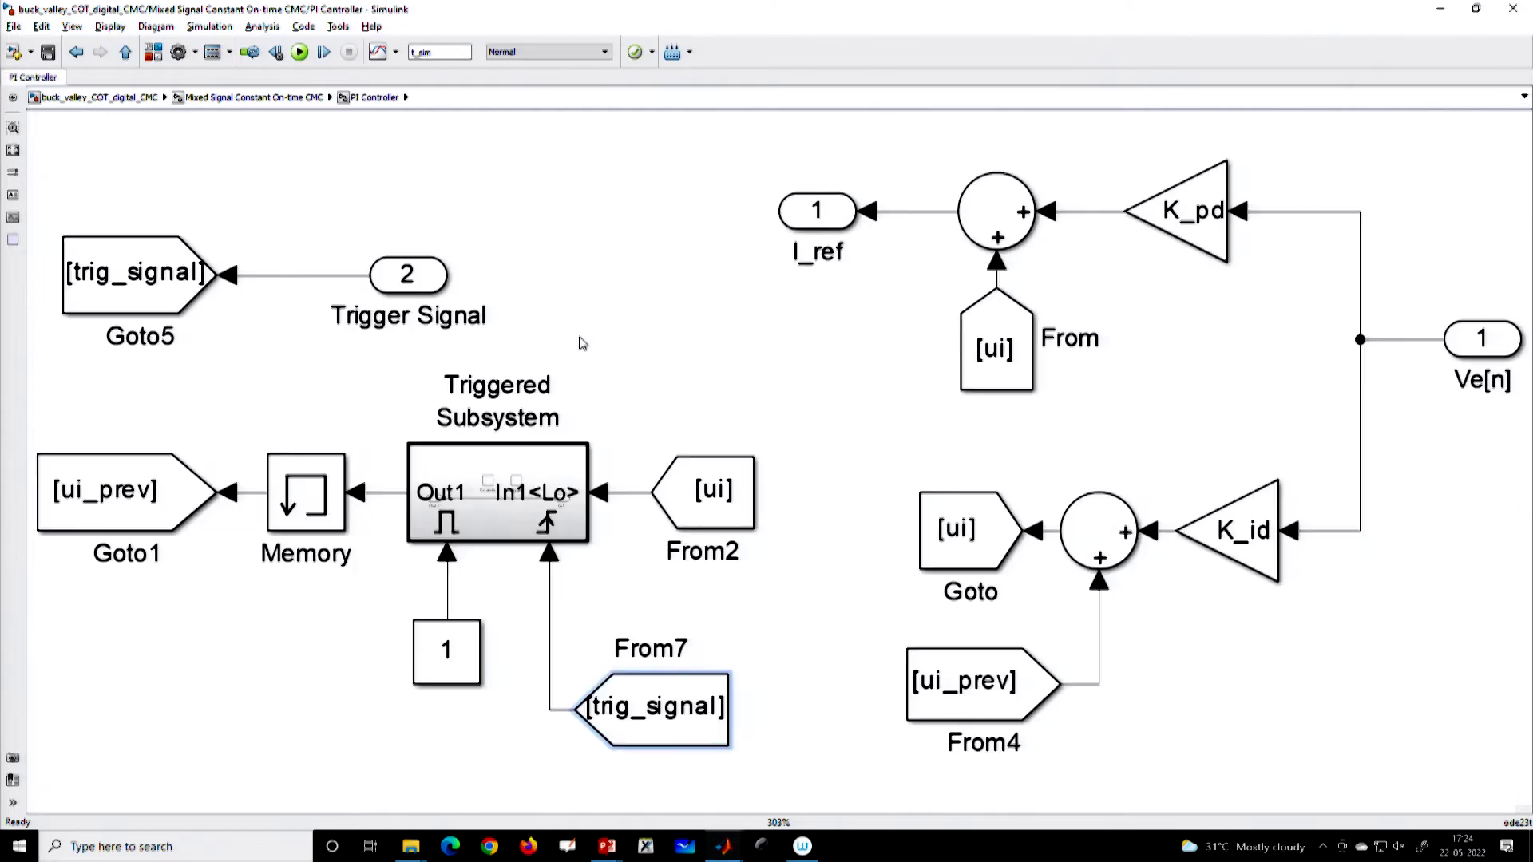
pyautogui.click(126, 51)
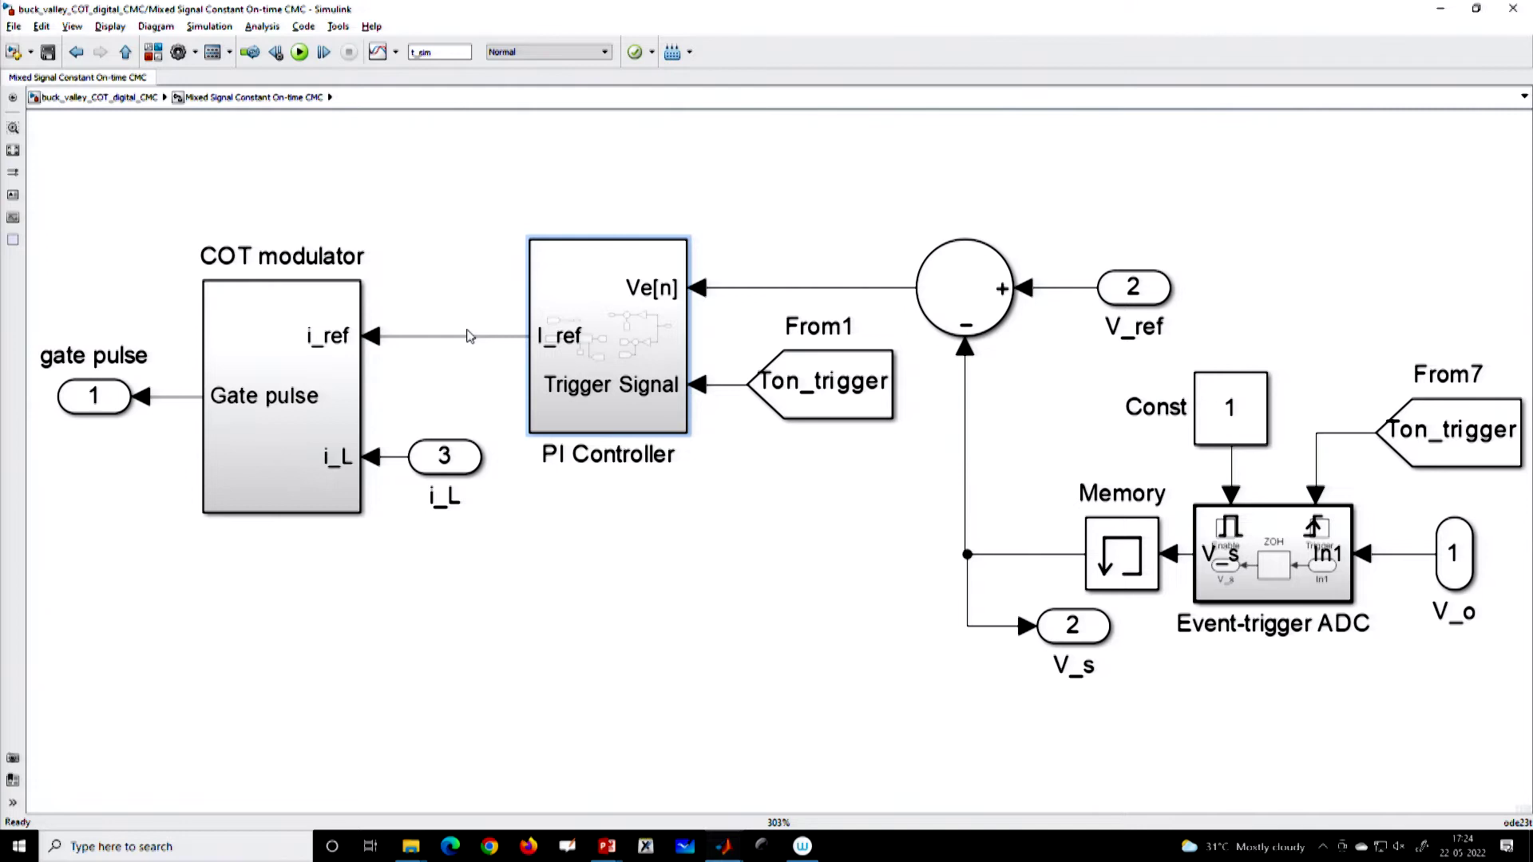
# Trace the i_ref line into the COT modulator, reopen it, and fit its whole diagram in view
pyautogui.click(465, 336)
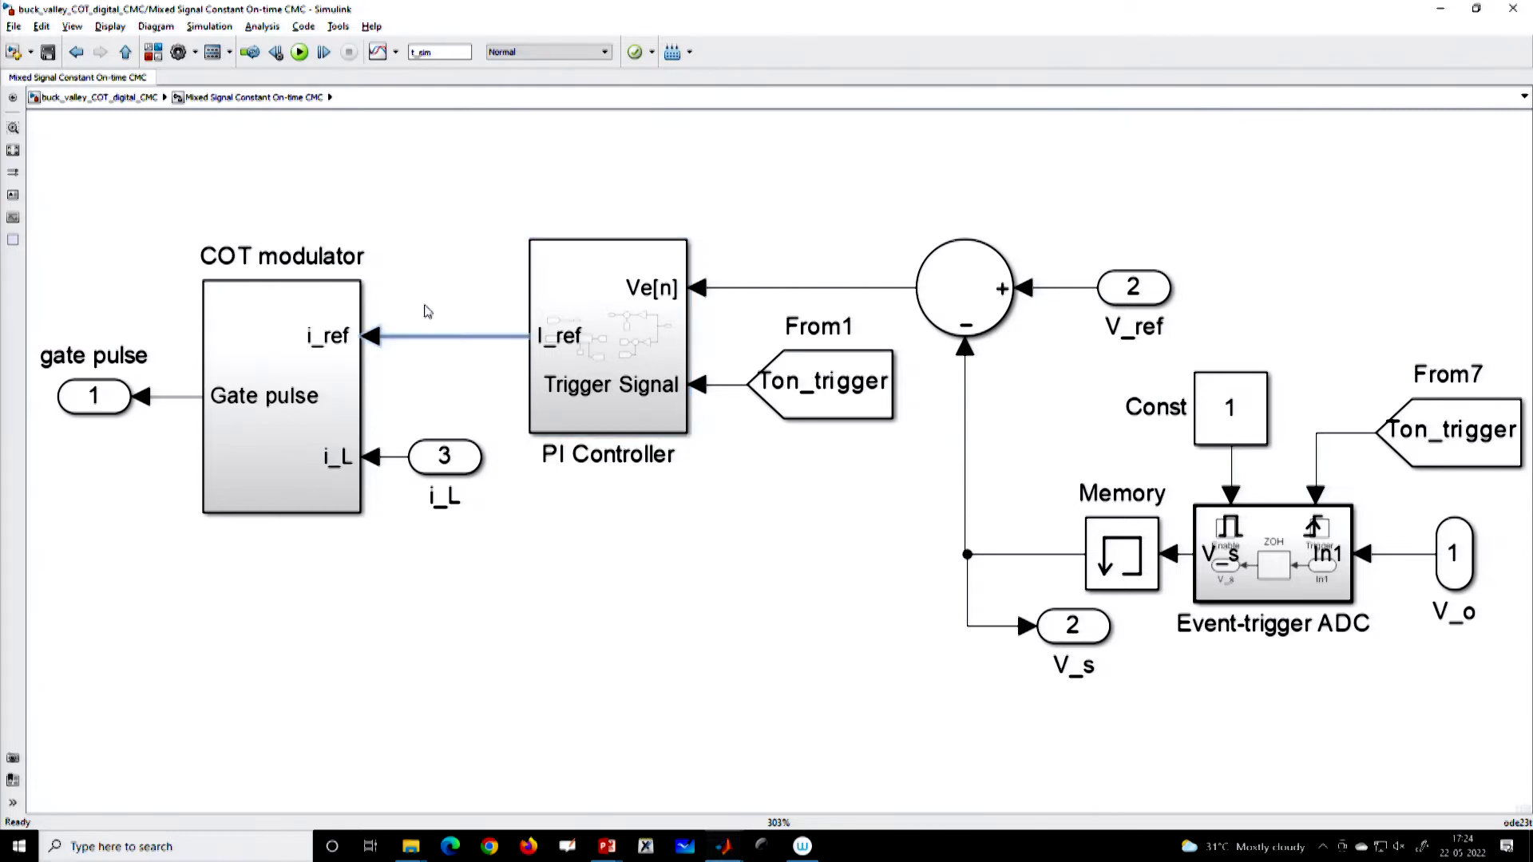
pyautogui.moveTo(428, 310); pyautogui.dragTo(490, 389)
pyautogui.click(339, 354)
pyautogui.doubleClick(333, 484)
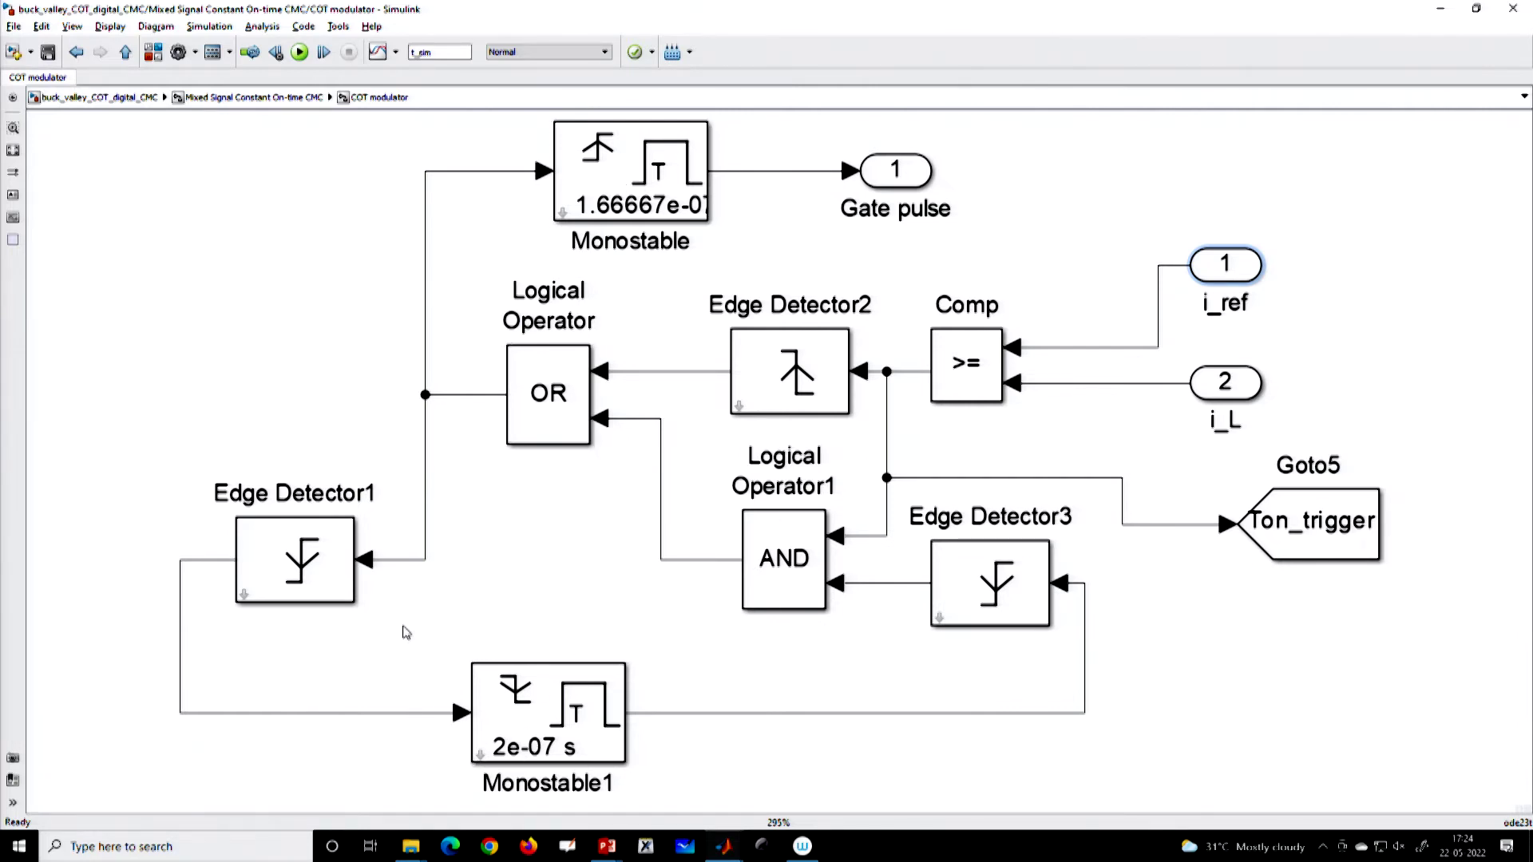
pyautogui.moveTo(402, 617); pyautogui.dragTo(719, 730)
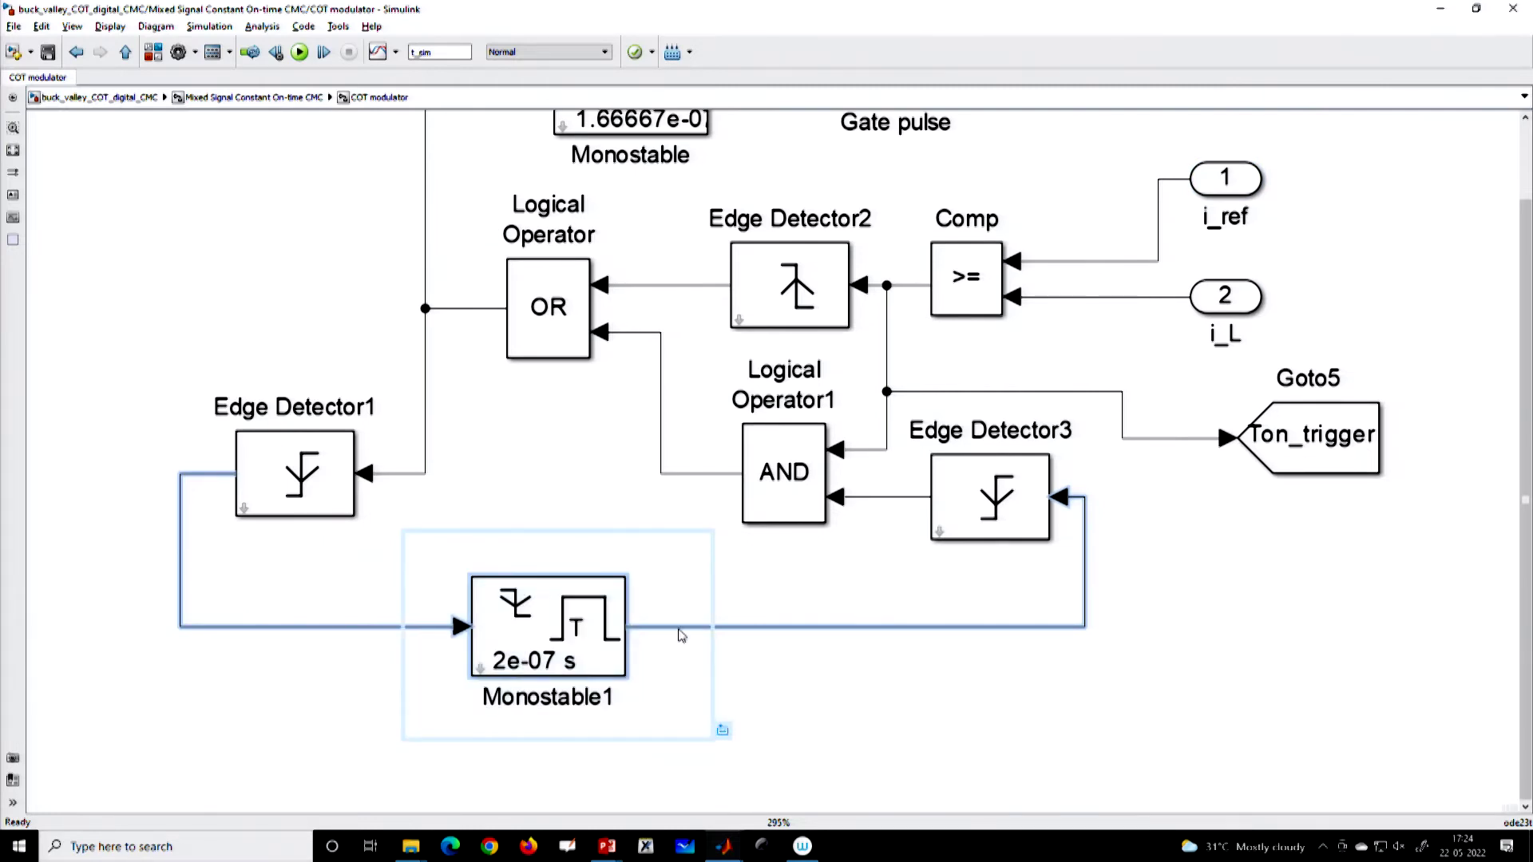
pyautogui.press('space')
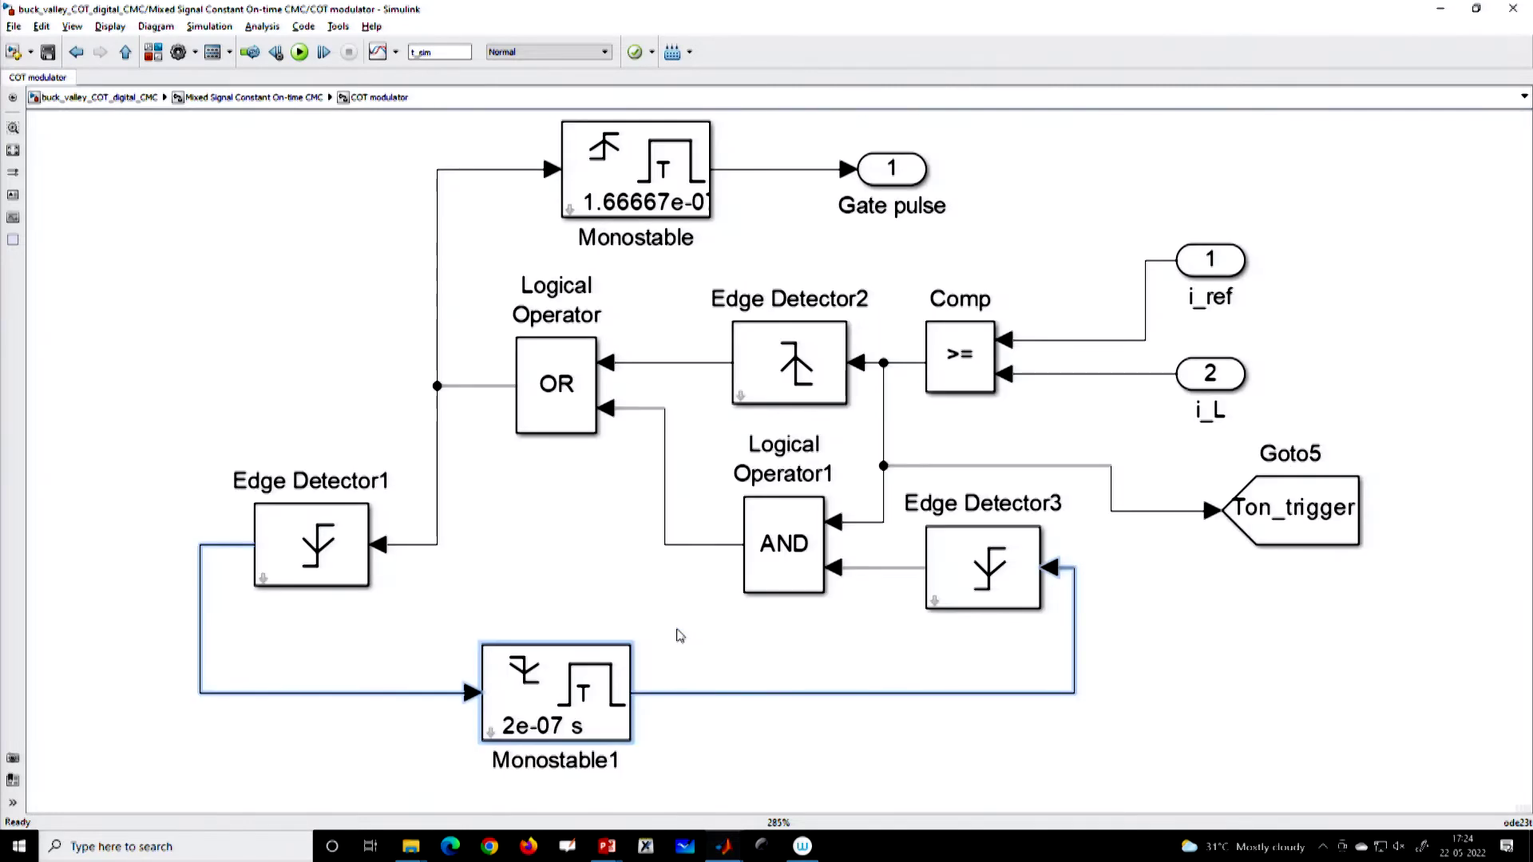